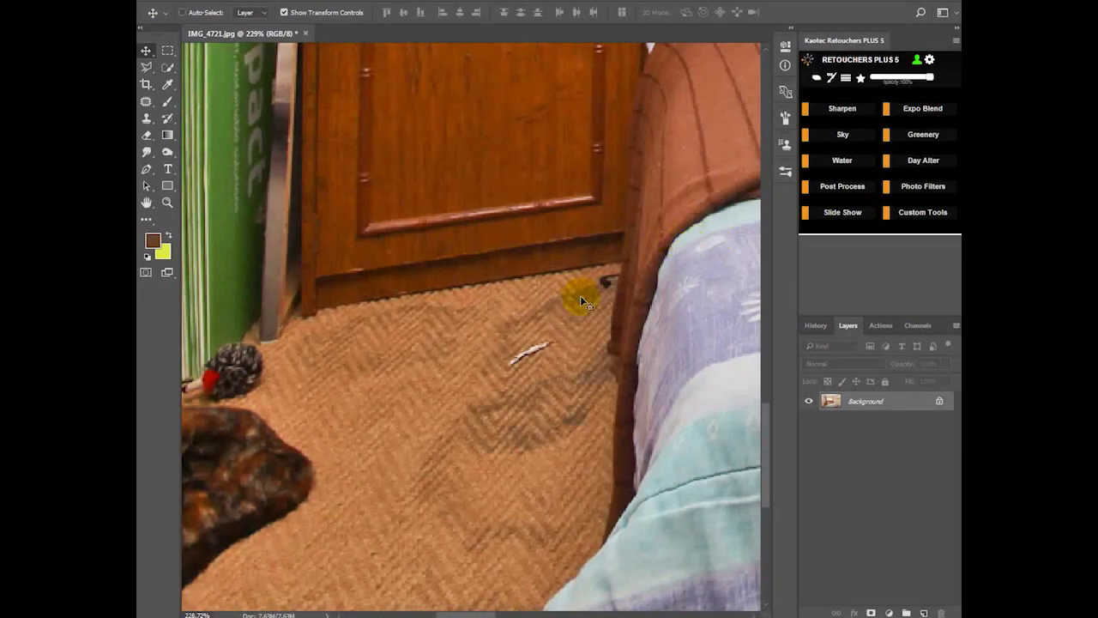
Open the Post Process tool set in the Retouchers PLUS 5 panel
left_click(843, 193)
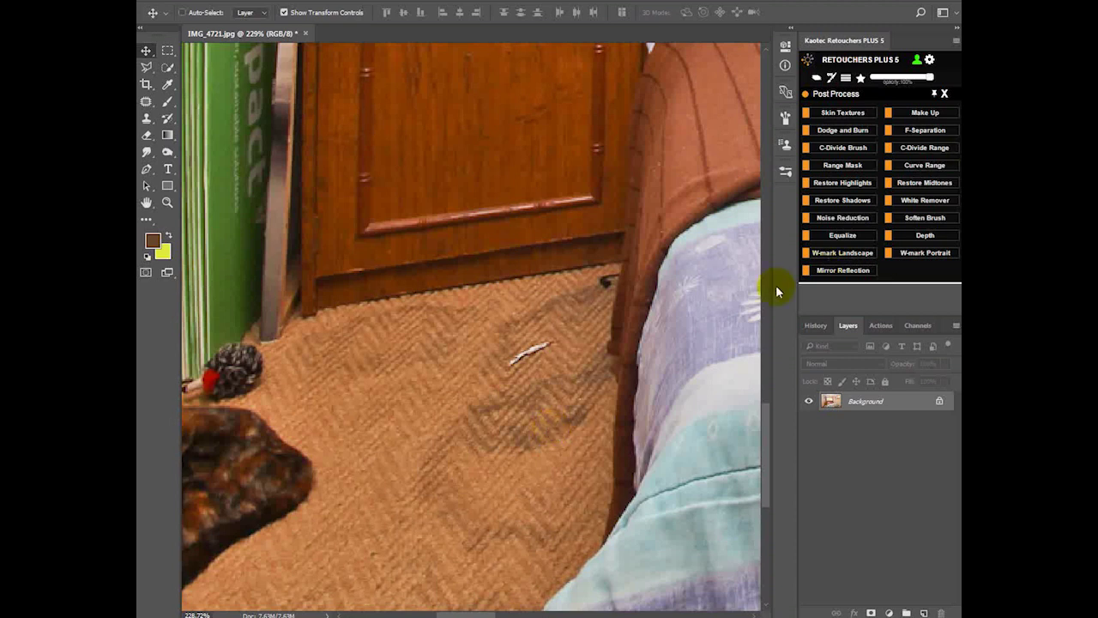
Run Curve Range, sampling the carpet colour to create a masked Curve Range layer with Curves open
left_click(922, 165)
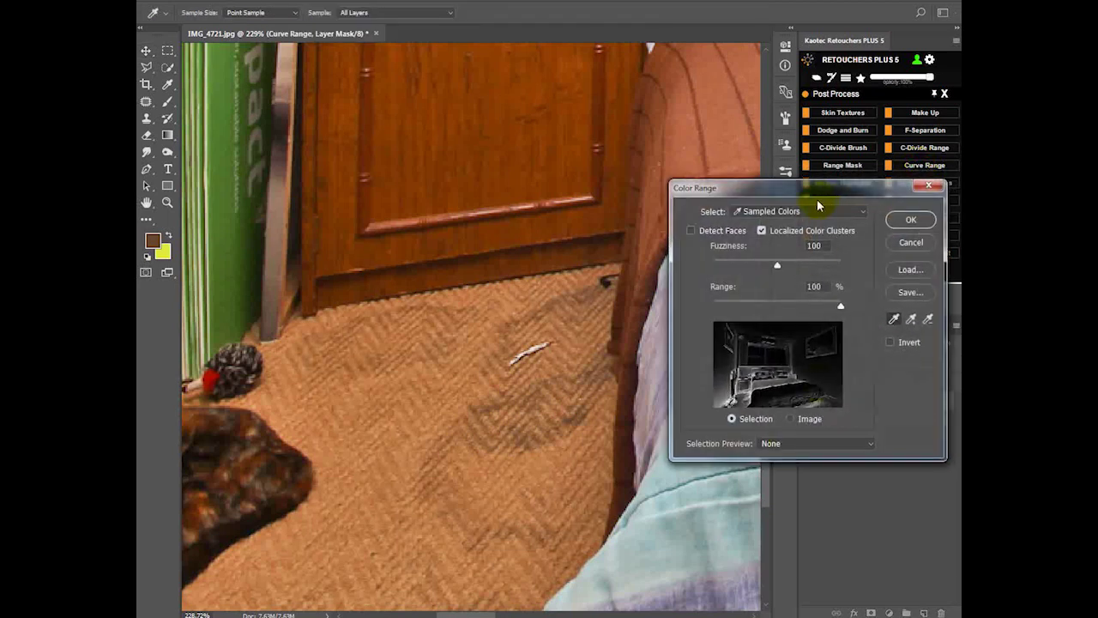
left_click(570, 415)
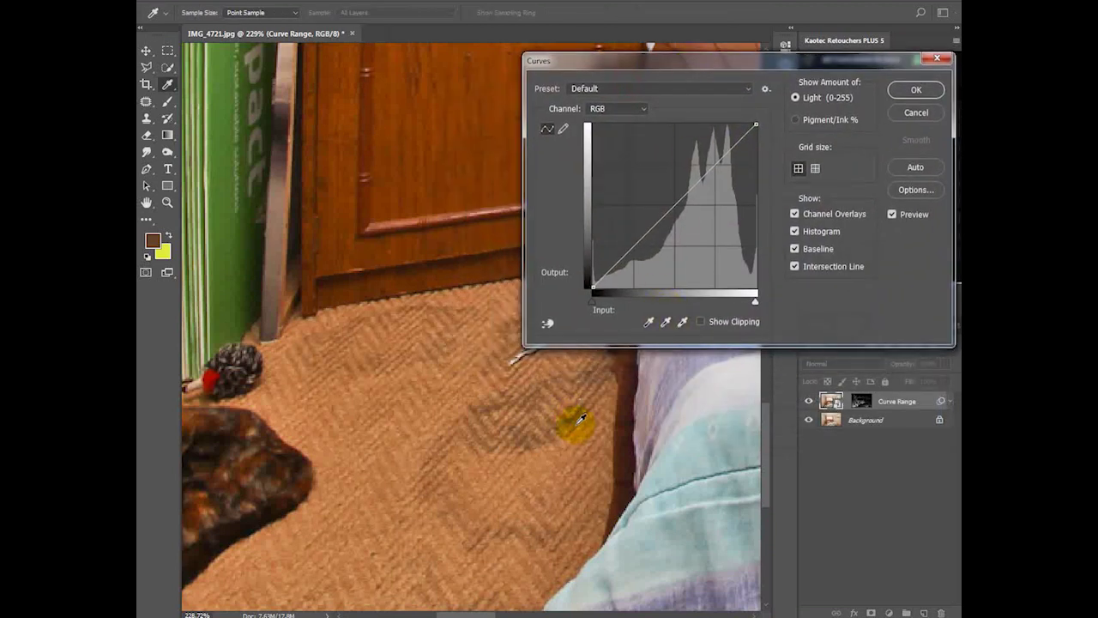
left_click(650, 324)
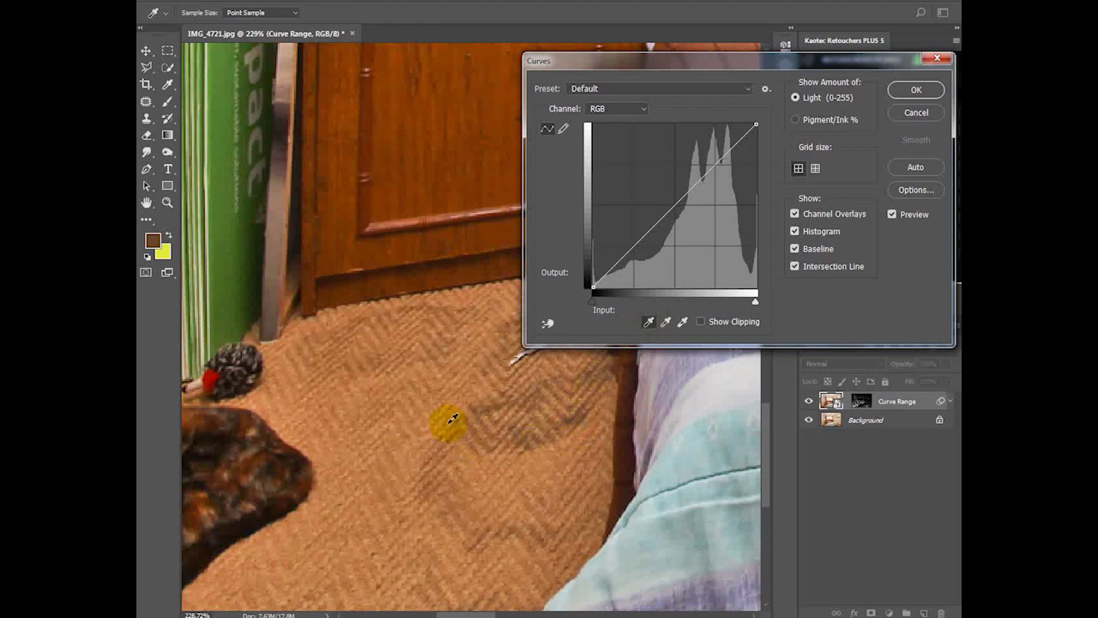
left_click(682, 322)
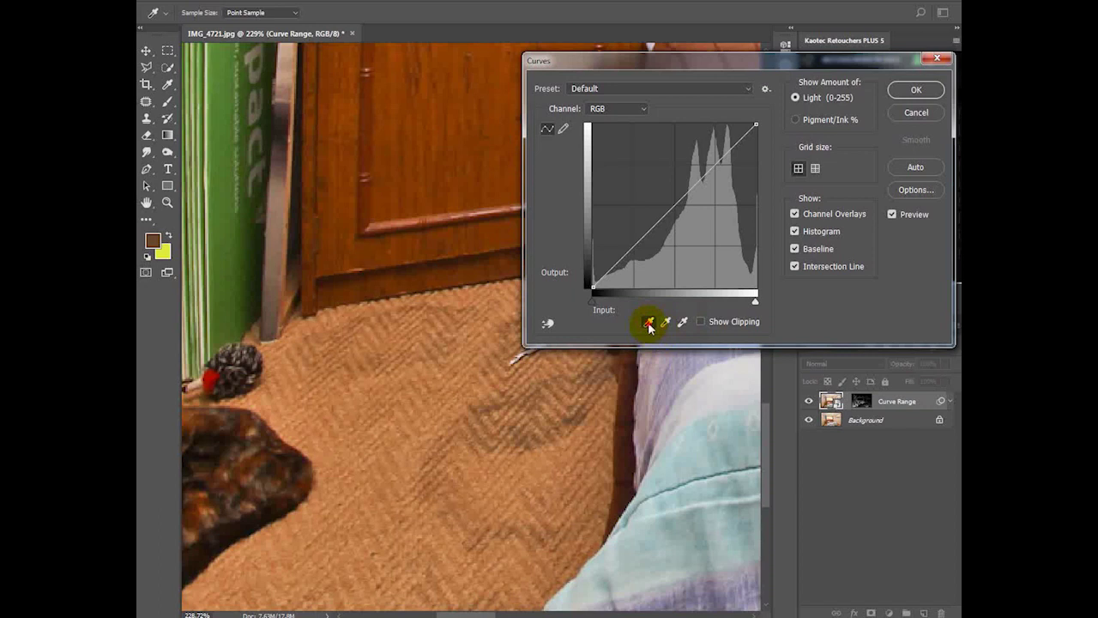
Set the Curves shadow target to sampled carpet brown, then sample the dark stain to recolour it
double_click(649, 326)
left_click_drag(661, 189, 693, 159)
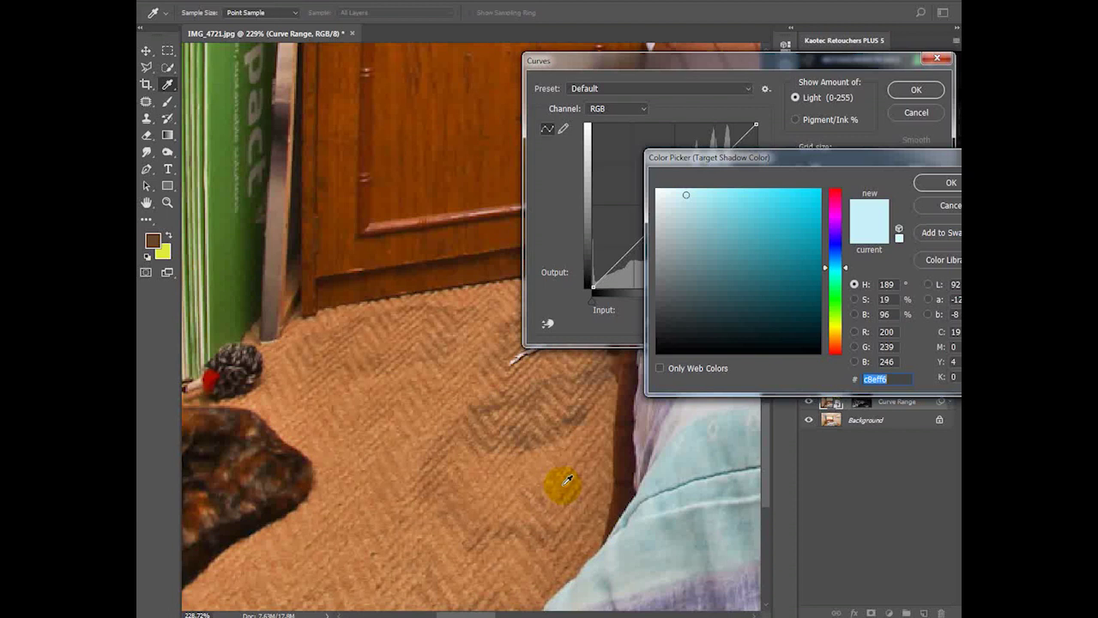
left_click(566, 483)
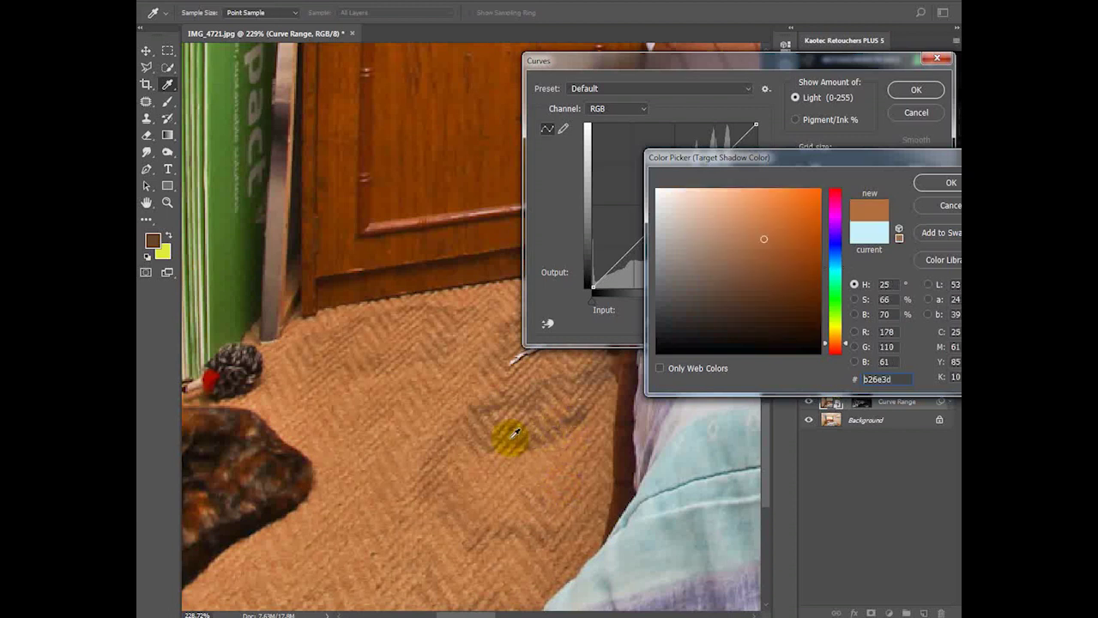
left_click(937, 183)
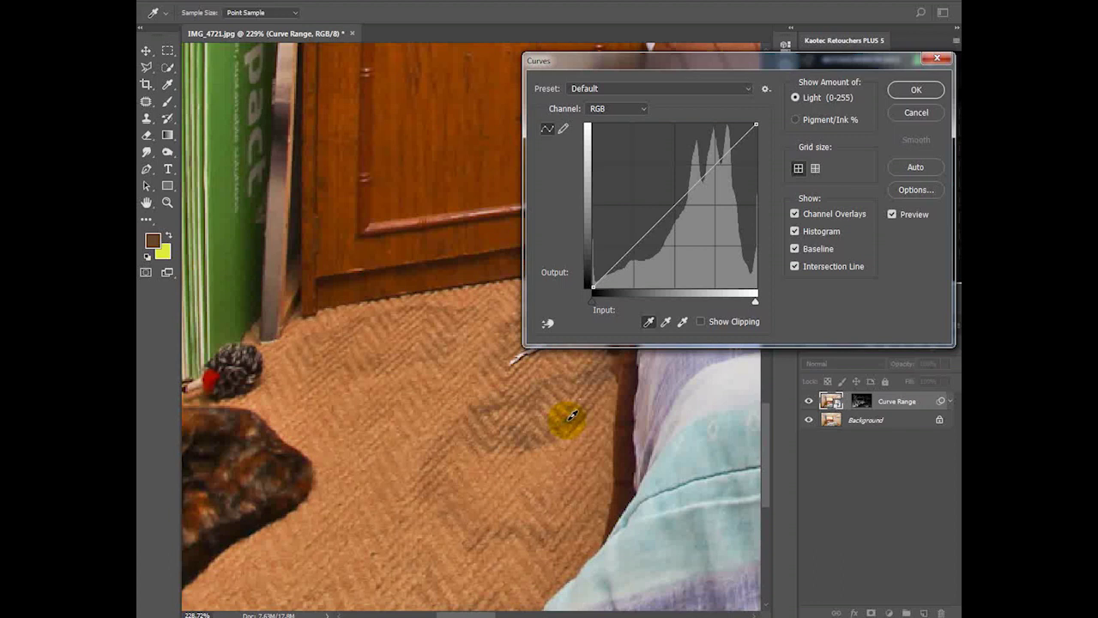
left_click(572, 416)
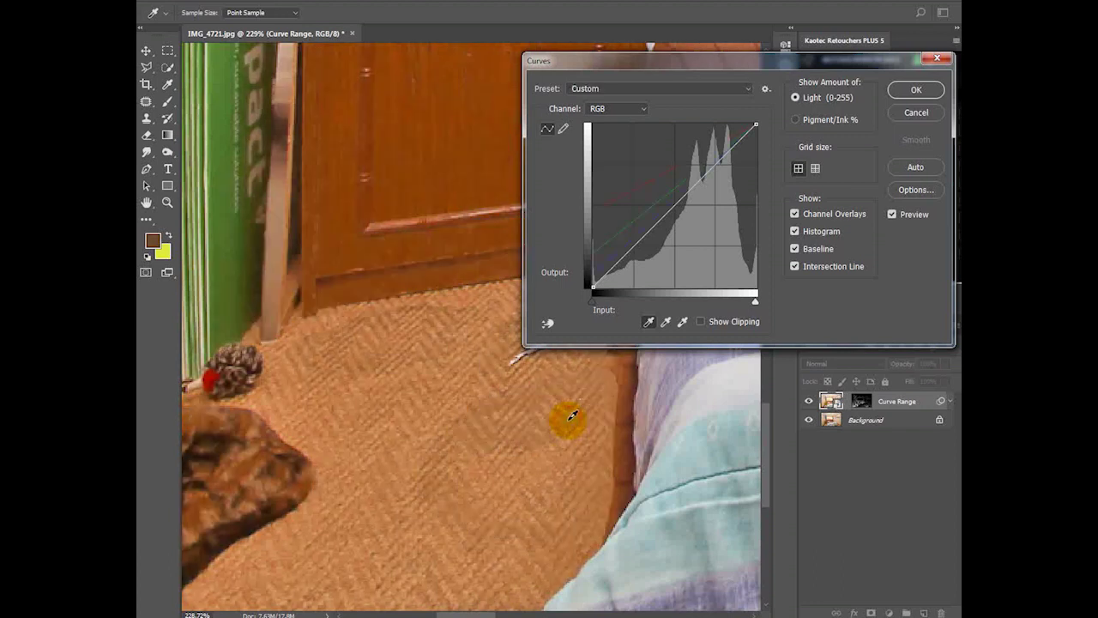
Apply the curves without saving target defaults, then paint the correction over the stains with a 20 px brush
left_click(907, 91)
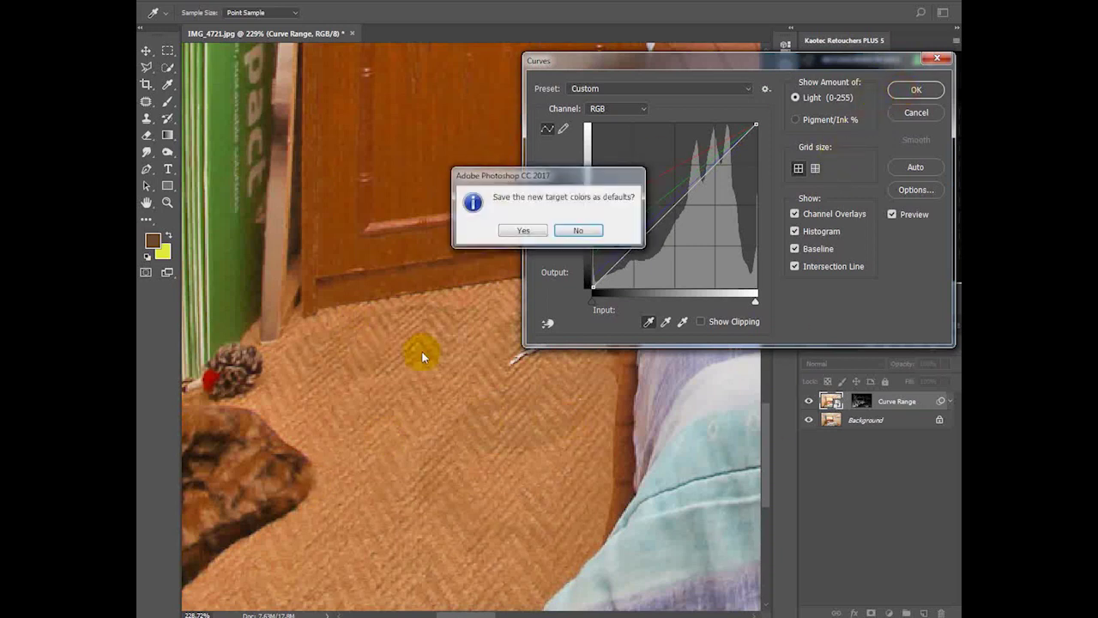
left_click(578, 231)
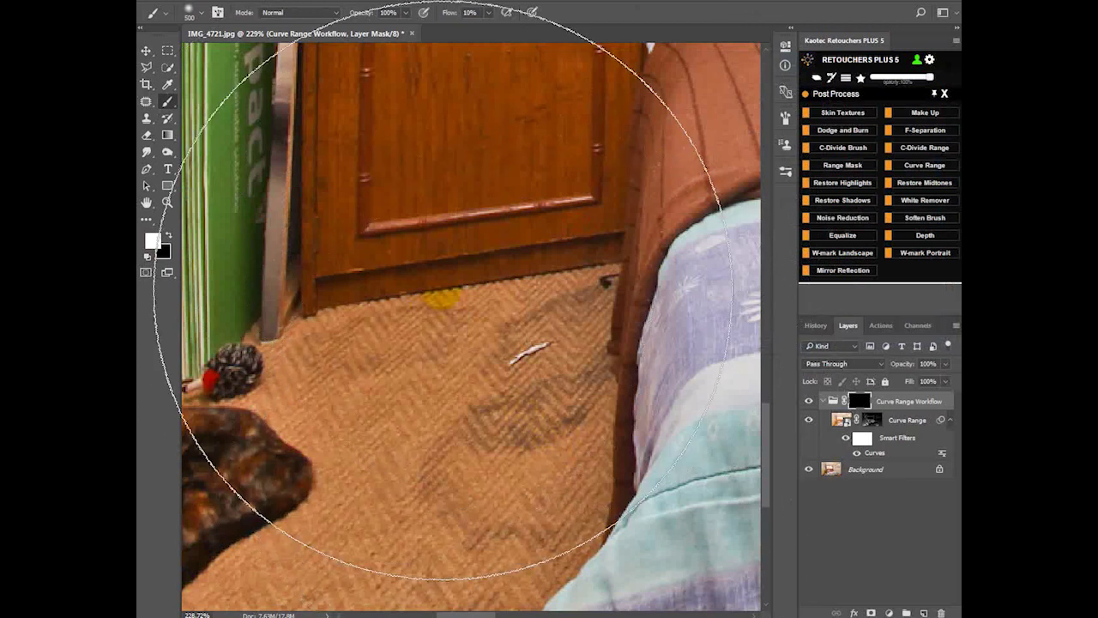
left_click(199, 12)
mouse_move(271, 64)
left_mouse_down()
mouse_move(233, 69)
mouse_move(240, 57)
left_mouse_up()
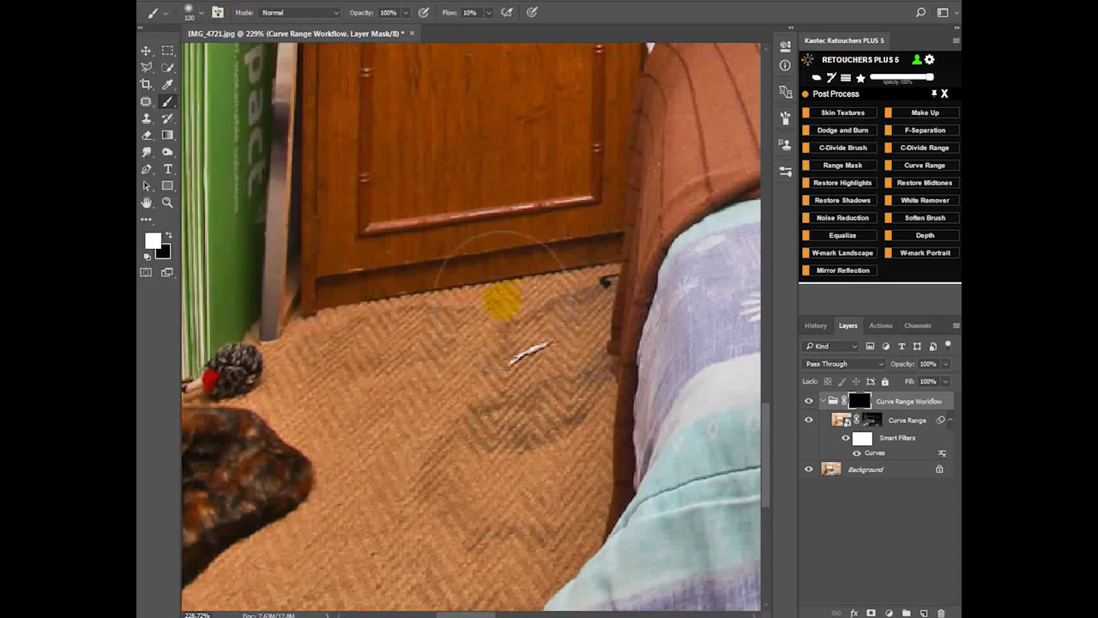
key("Return")
key("bracketleft")
key("bracketleft")
key("bracketleft")
key("bracketleft")
key("bracketleft")
key("bracketleft")
key("bracketleft")
key("bracketleft")
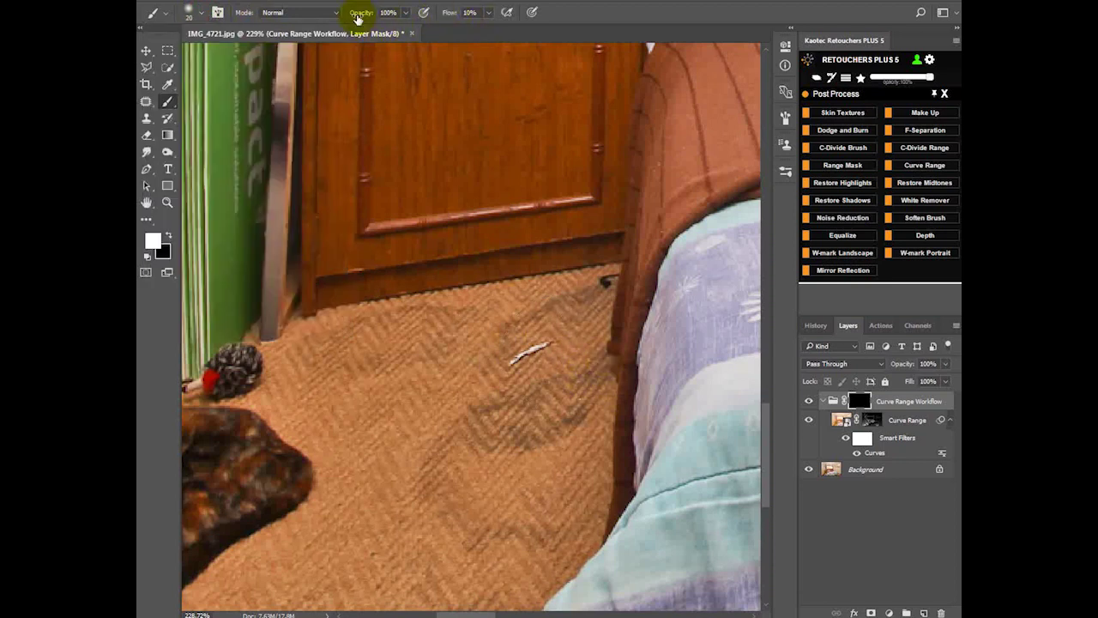
mouse_move(608, 353)
left_mouse_down()
mouse_move(569, 404)
mouse_move(584, 406)
mouse_move(560, 403)
mouse_move(584, 415)
mouse_move(555, 434)
mouse_move(499, 445)
mouse_move(485, 437)
mouse_move(543, 399)
mouse_move(513, 398)
mouse_move(421, 436)
mouse_move(512, 449)
mouse_move(570, 416)
mouse_move(588, 392)
mouse_move(544, 408)
mouse_move(552, 370)
mouse_move(441, 424)
mouse_move(529, 392)
mouse_move(555, 425)
mouse_move(583, 435)
mouse_move(448, 467)
mouse_move(442, 445)
mouse_move(430, 471)
mouse_move(469, 519)
mouse_move(453, 542)
mouse_move(568, 535)
mouse_move(535, 535)
mouse_move(580, 514)
mouse_move(551, 551)
mouse_move(598, 485)
mouse_move(578, 477)
mouse_move(528, 496)
mouse_move(531, 524)
mouse_move(488, 532)
mouse_move(482, 545)
mouse_move(444, 434)
mouse_move(439, 475)
mouse_move(424, 460)
mouse_move(458, 397)
mouse_move(525, 364)
mouse_move(529, 383)
mouse_move(496, 384)
mouse_move(496, 358)
mouse_move(487, 363)
mouse_move(502, 341)
mouse_move(529, 316)
mouse_move(583, 296)
mouse_move(559, 325)
mouse_move(584, 312)
mouse_move(492, 334)
mouse_move(460, 308)
mouse_move(524, 326)
mouse_move(472, 309)
mouse_move(360, 320)
mouse_move(380, 355)
mouse_move(319, 363)
mouse_move(359, 327)
mouse_move(435, 312)
mouse_move(421, 356)
mouse_move(556, 293)
mouse_move(524, 397)
mouse_move(455, 461)
mouse_move(583, 432)
mouse_move(537, 441)
mouse_move(566, 433)
mouse_move(472, 417)
mouse_move(453, 423)
mouse_move(421, 478)
mouse_move(478, 426)
left_mouse_up()
Re-edit the Curves smart filter: lift the darker tones, raise a highlight point, and set white input to 235
left_click(862, 437)
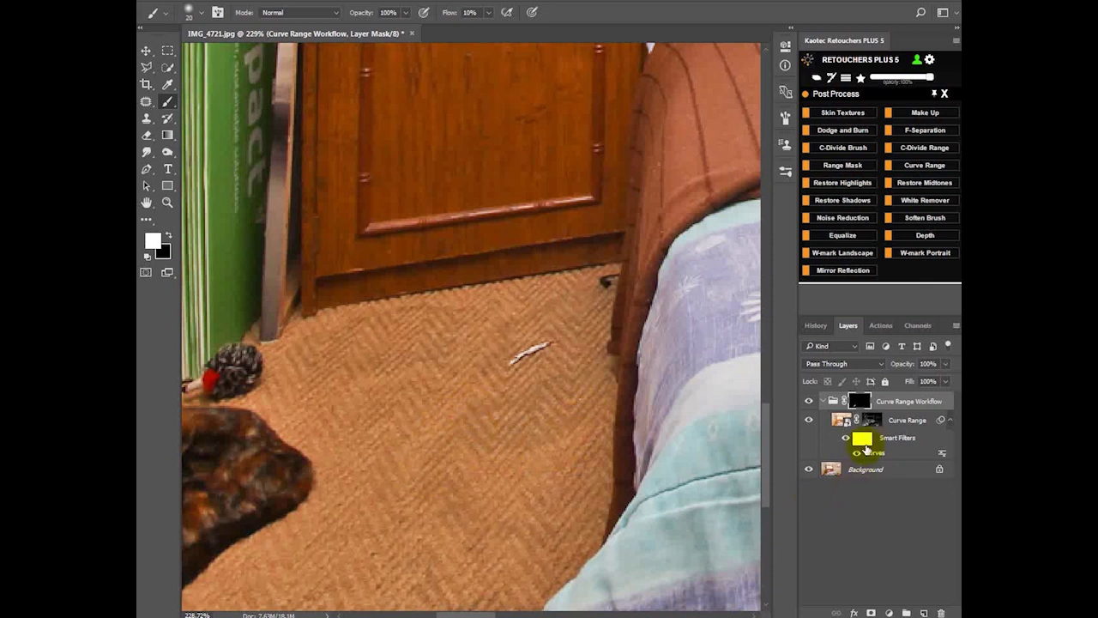
double_click(877, 455)
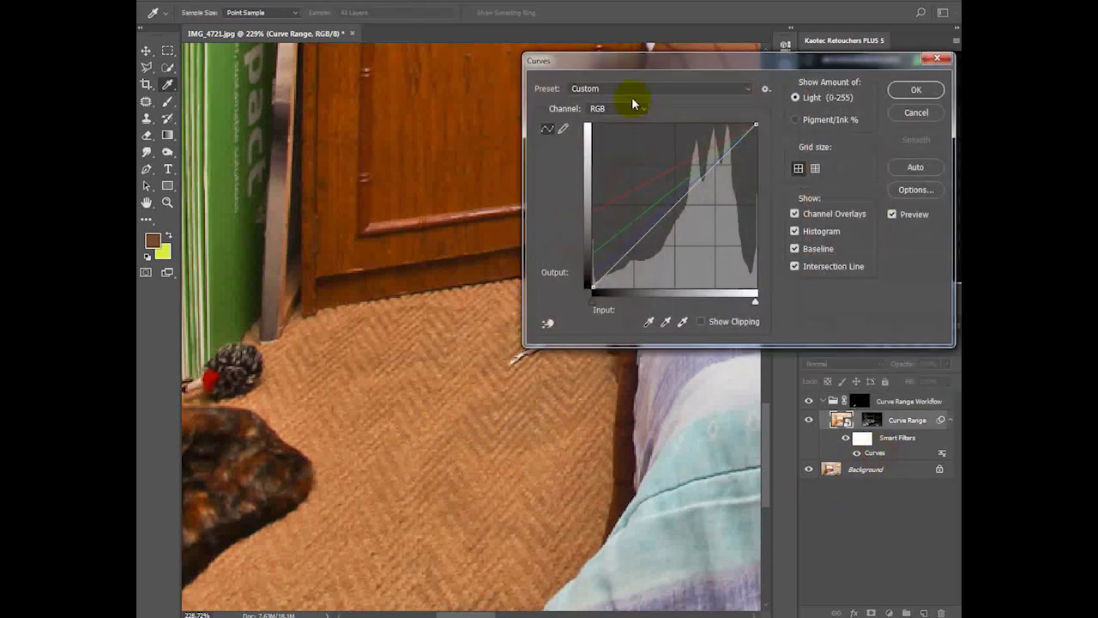
left_click_drag(630, 54, 650, 42)
left_click(616, 277)
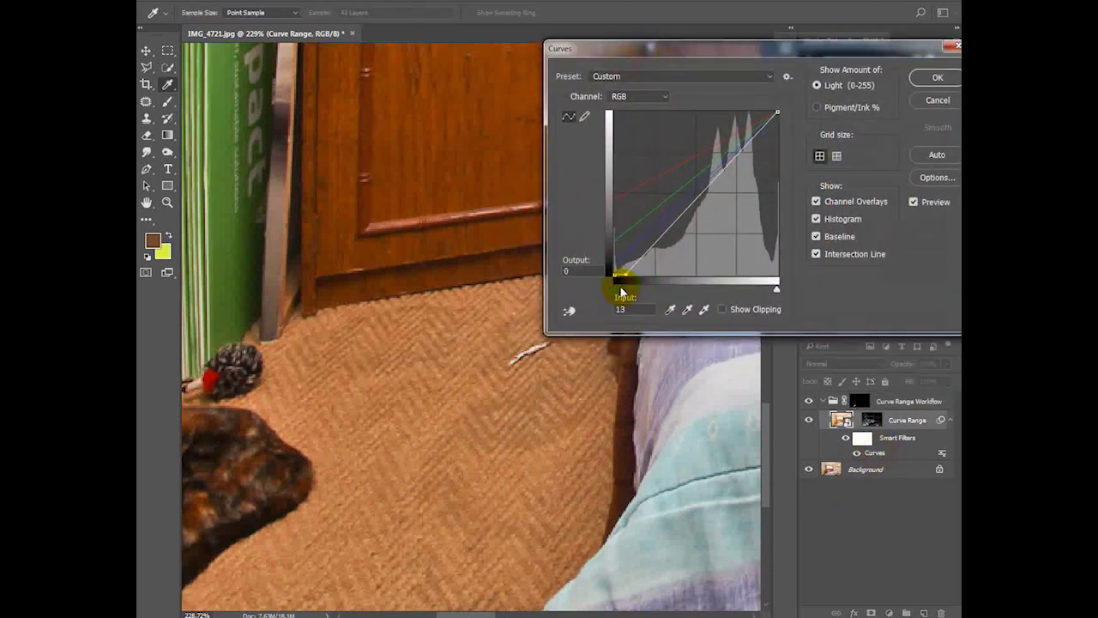
left_click_drag(670, 223, 664, 221)
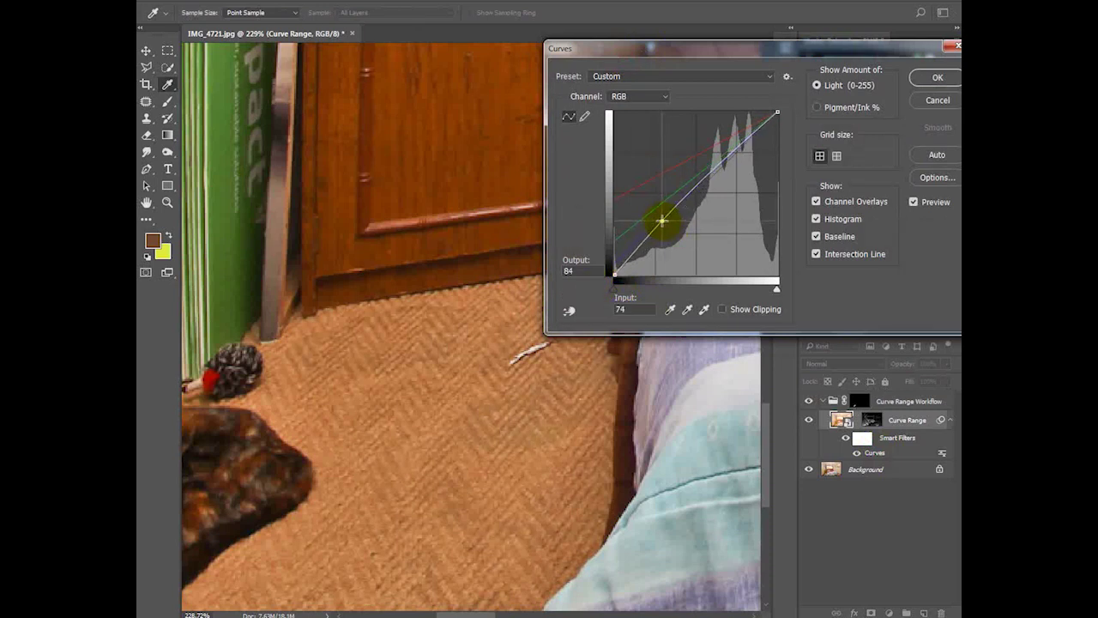
left_click(727, 159)
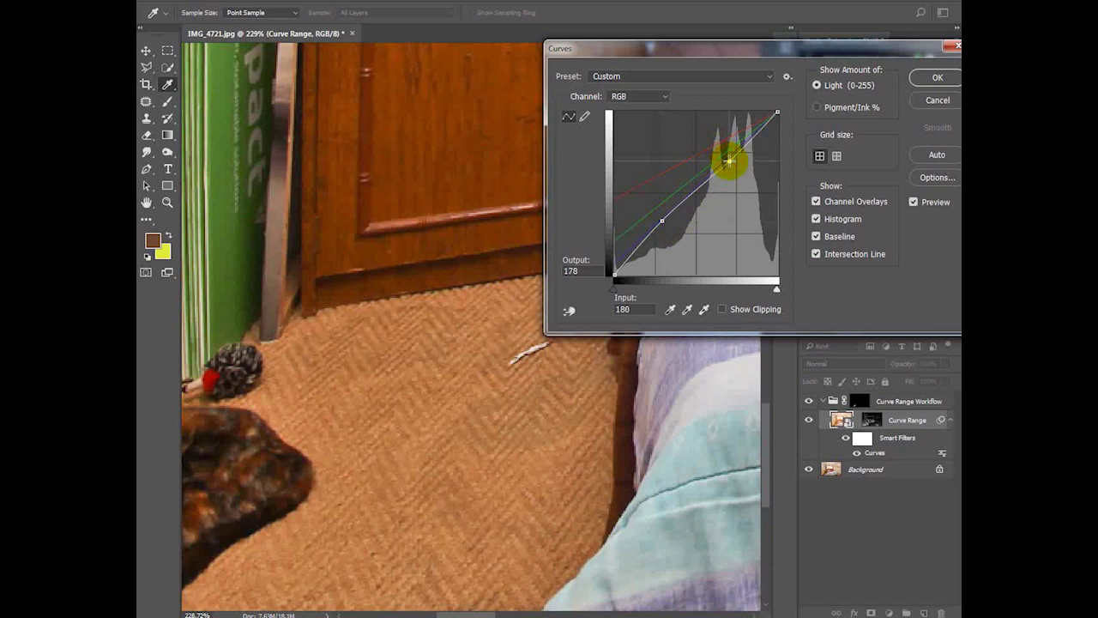
left_click_drag(728, 159, 719, 155)
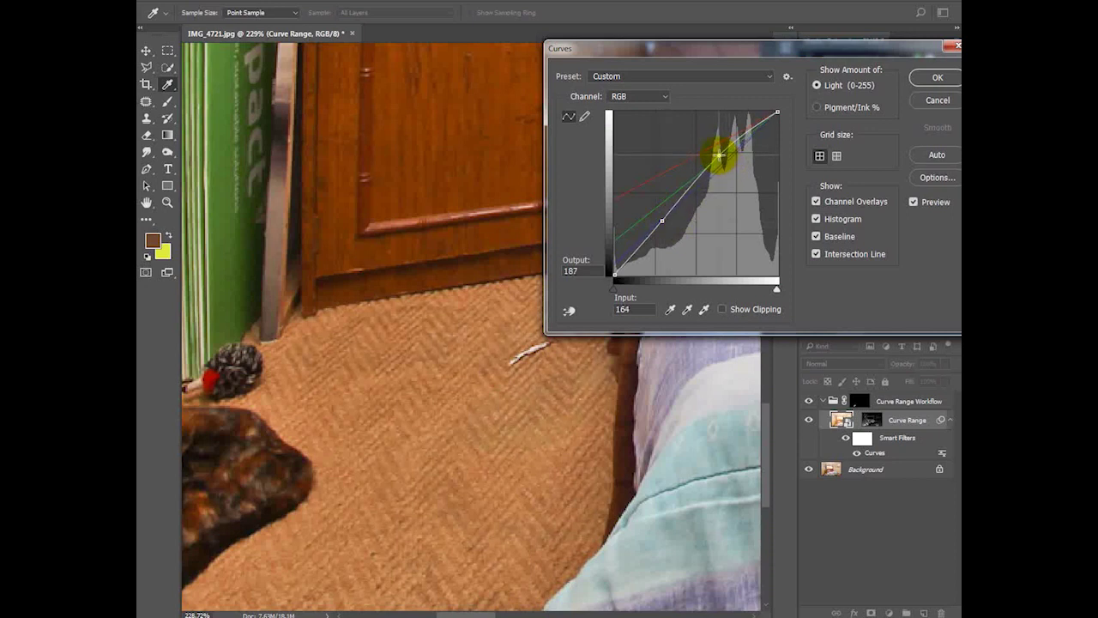
mouse_move(776, 289)
left_mouse_down()
mouse_move(755, 292)
mouse_move(766, 289)
left_mouse_up()
left_click_drag(833, 49, 782, 69)
left_click(870, 99)
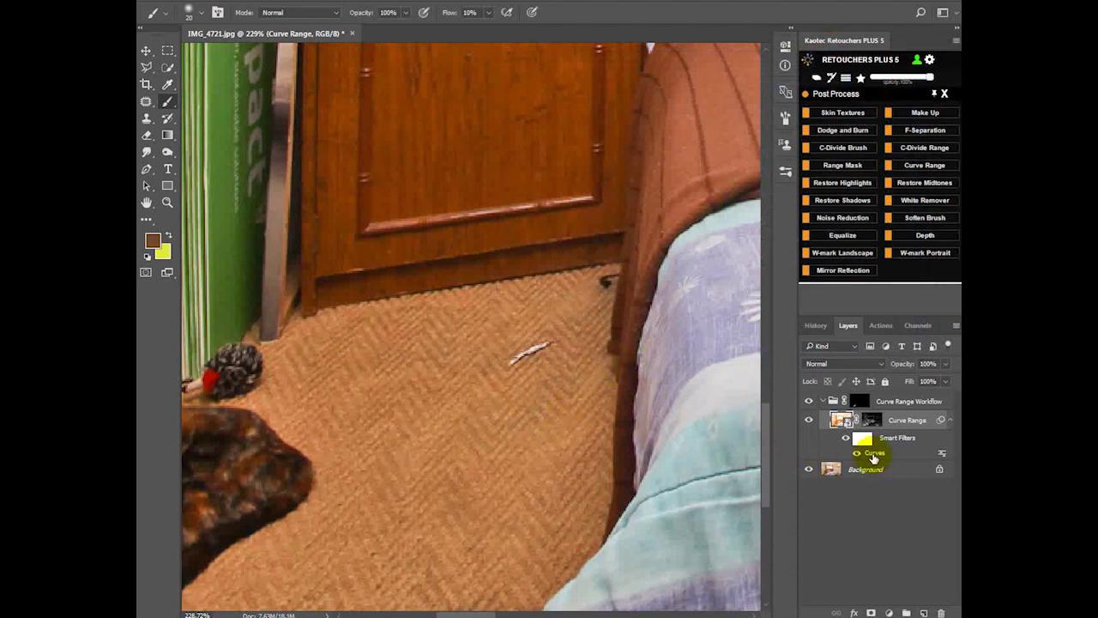
Add a default Levels filter and a Hue/Saturation filter with Hue -3 and Lightness -6
key("ctrl+l")
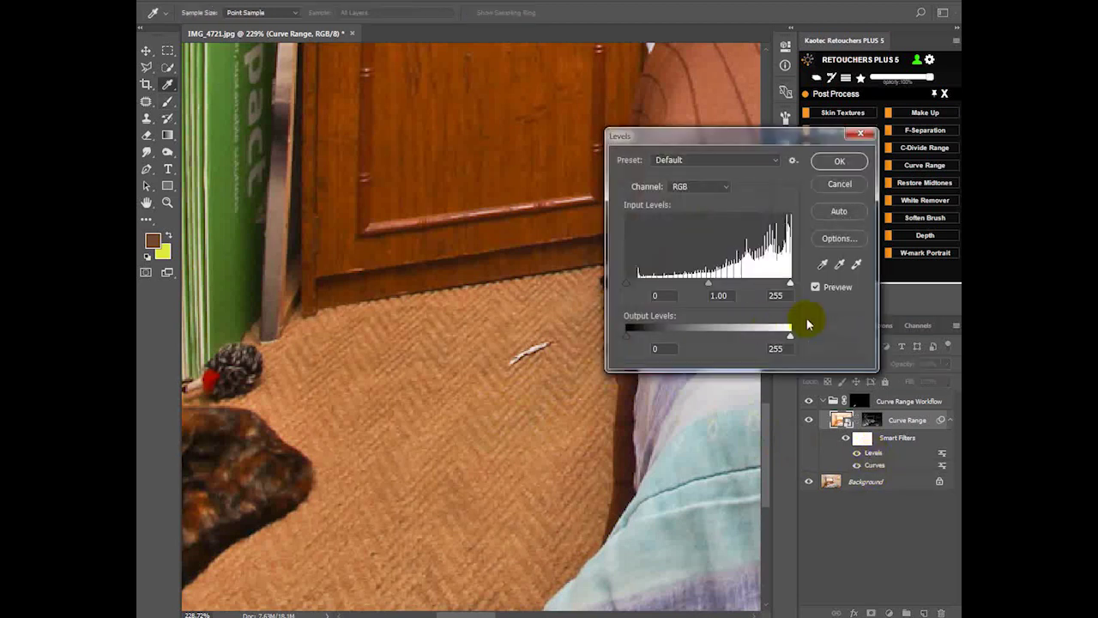
left_click(840, 163)
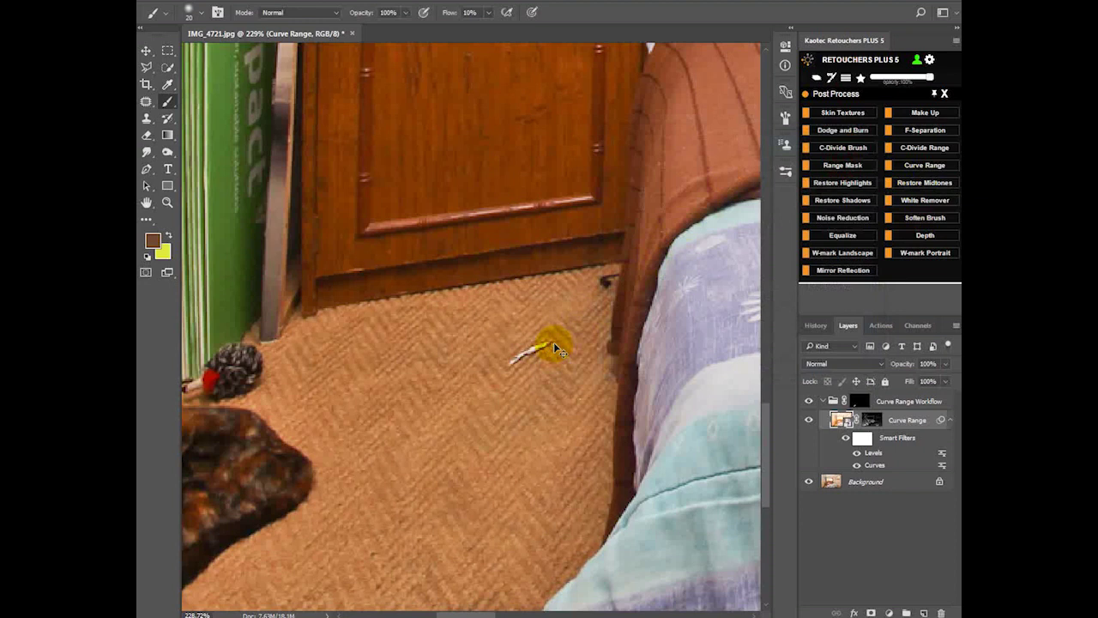
key("ctrl+u")
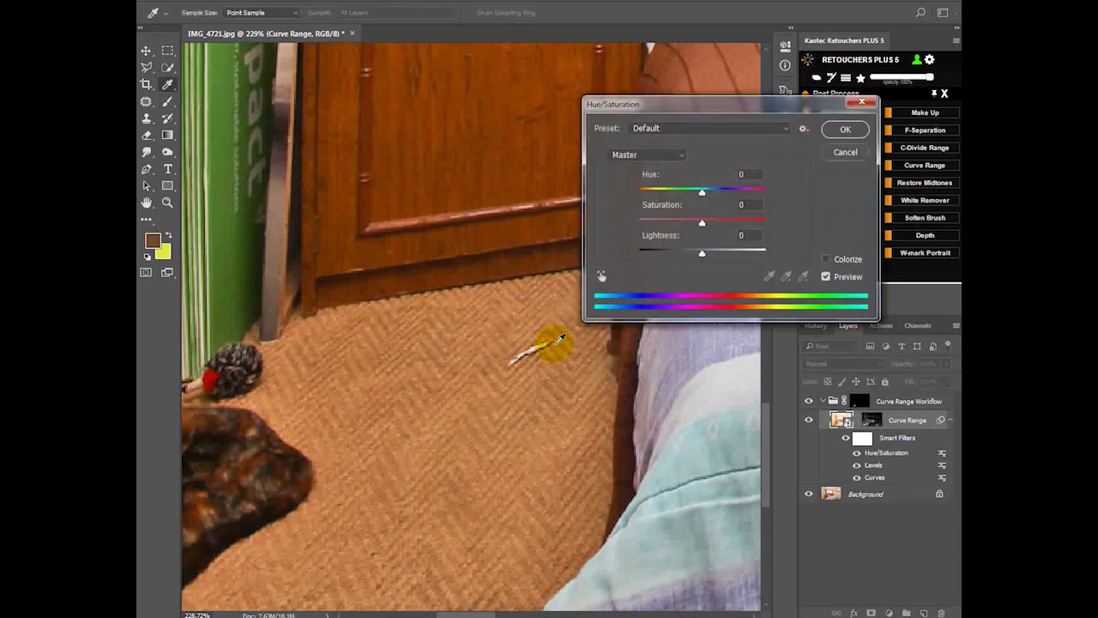
mouse_move(703, 194)
left_mouse_down()
mouse_move(686, 190)
mouse_move(696, 194)
left_mouse_up()
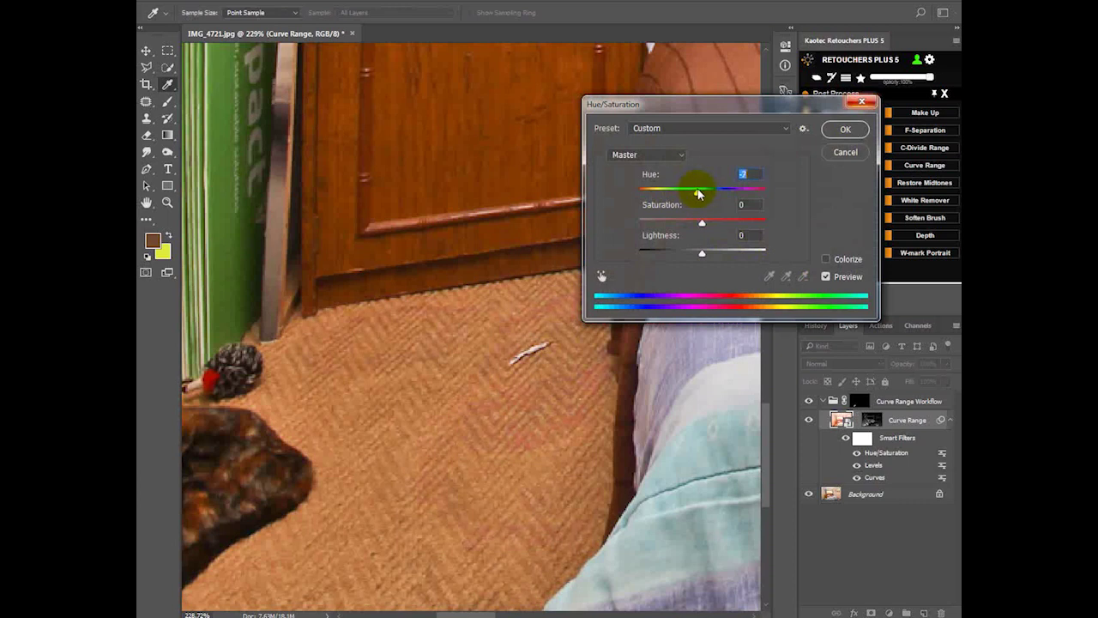
left_click_drag(702, 252, 698, 258)
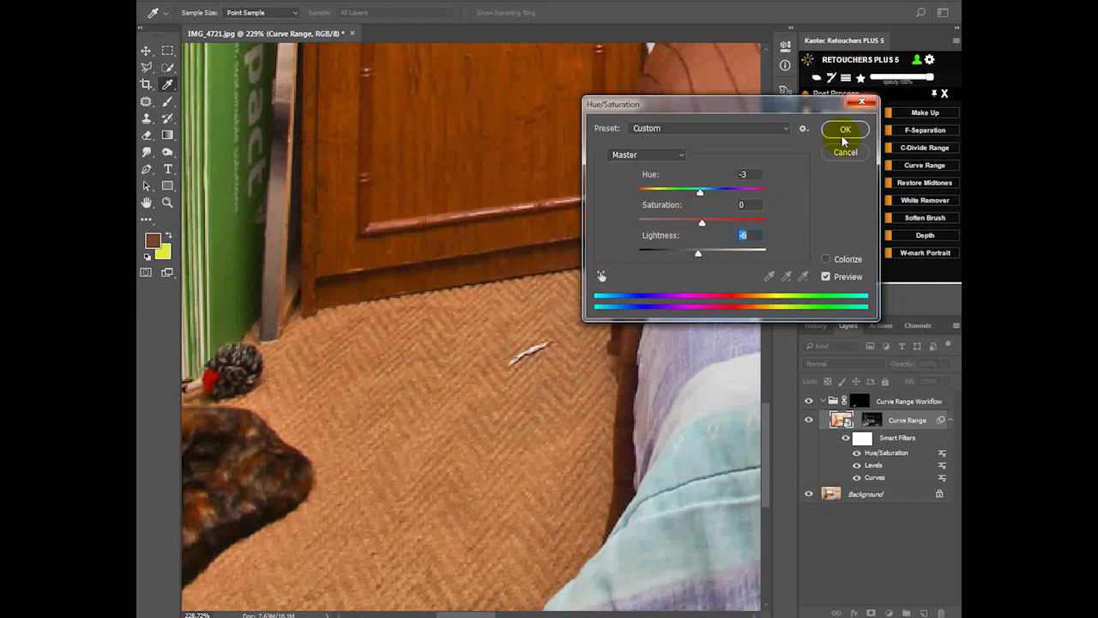
left_click(844, 130)
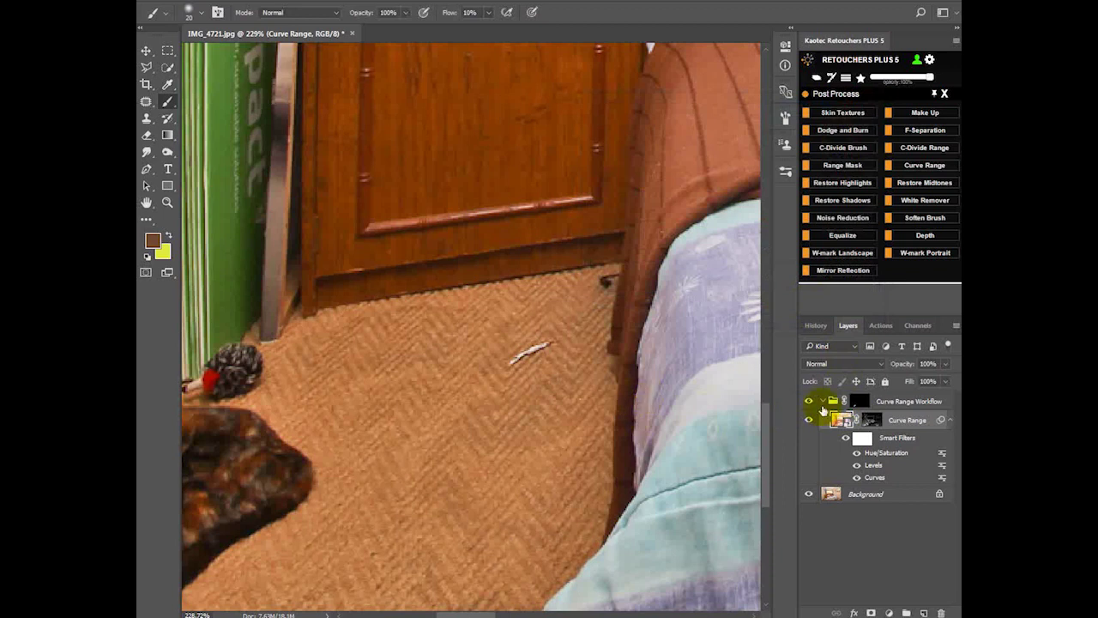
Toggle the Curve Range group's visibility to compare the carpet before and after
left_click(808, 400)
left_click(808, 400)
left_click(808, 400)
left_click(808, 401)
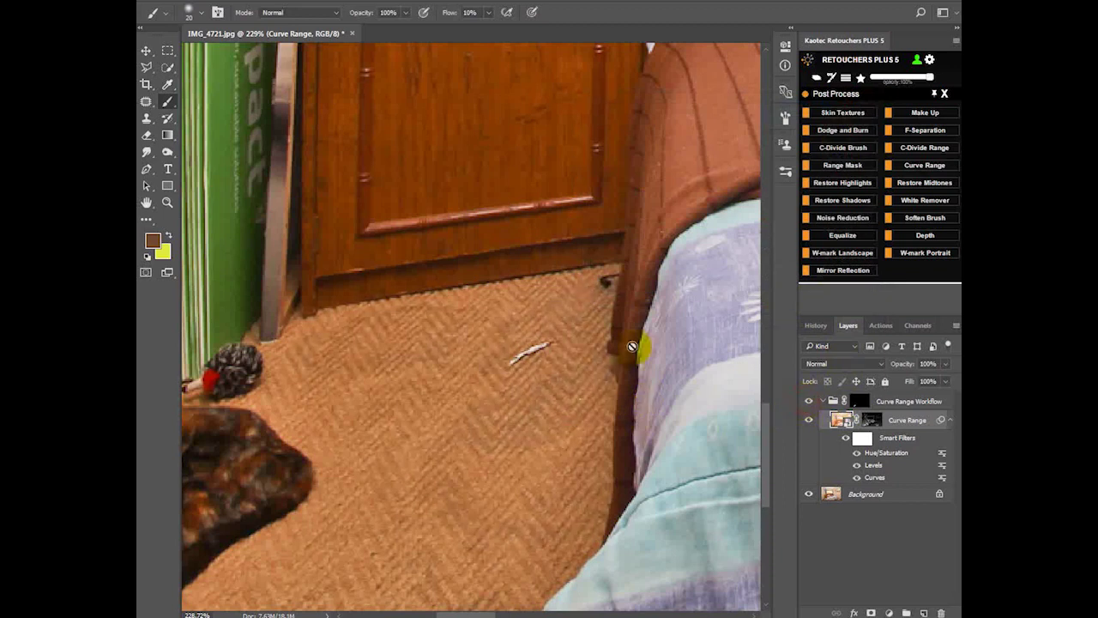